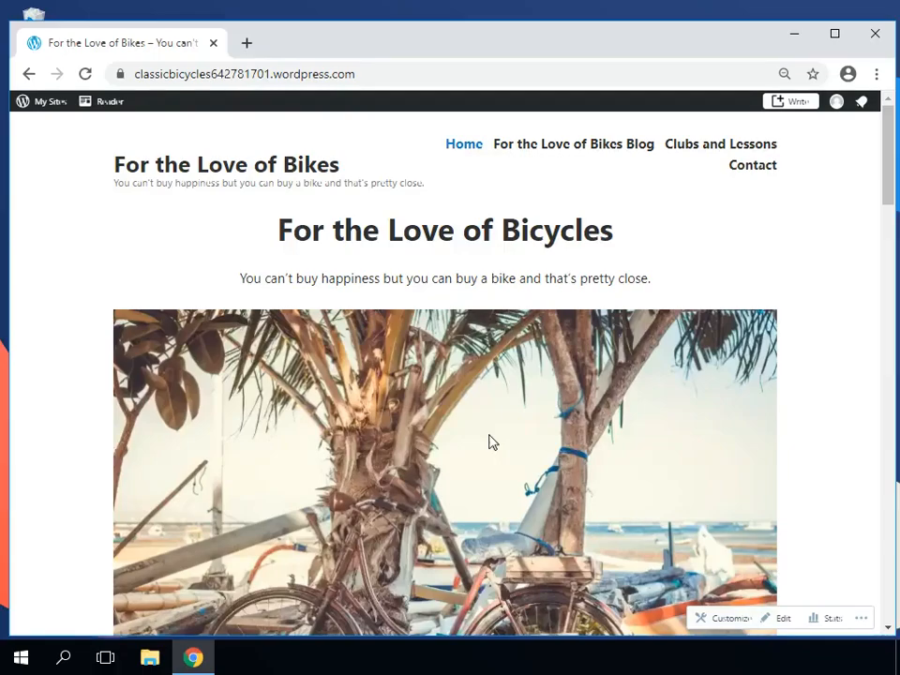
Look over the existing bicycle site's homepage, then start creating a new WordPress.com site from the account's site list.
{"action": "scroll", "coordinate": [488, 441], "scroll_direction": "down", "scroll_amount": 1}
{"action": "scroll", "coordinate": [488, 442], "scroll_direction": "down", "scroll_amount": 9}
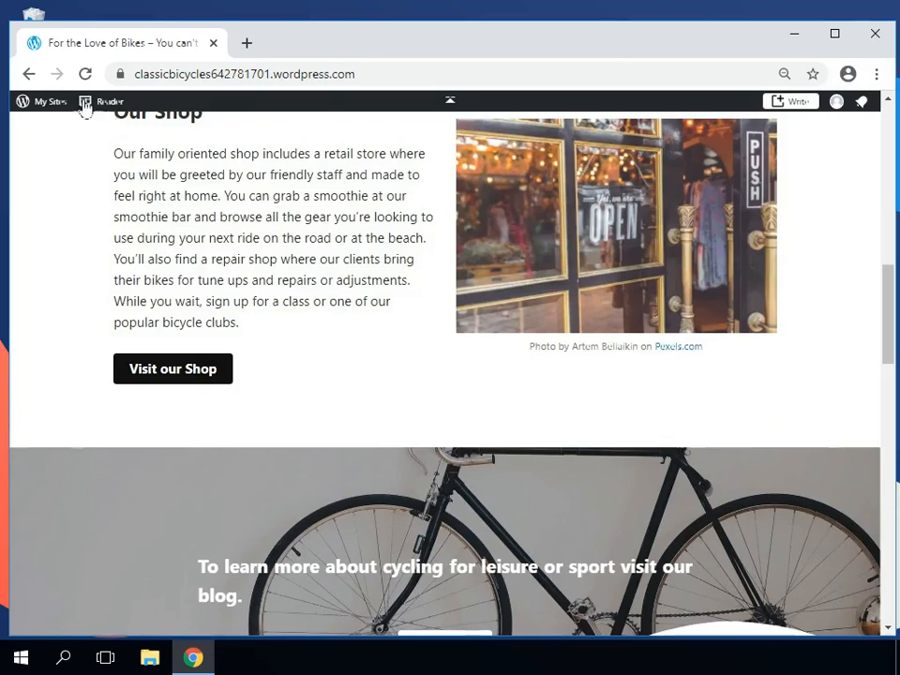
{"action": "left_click", "coordinate": [53, 111]}
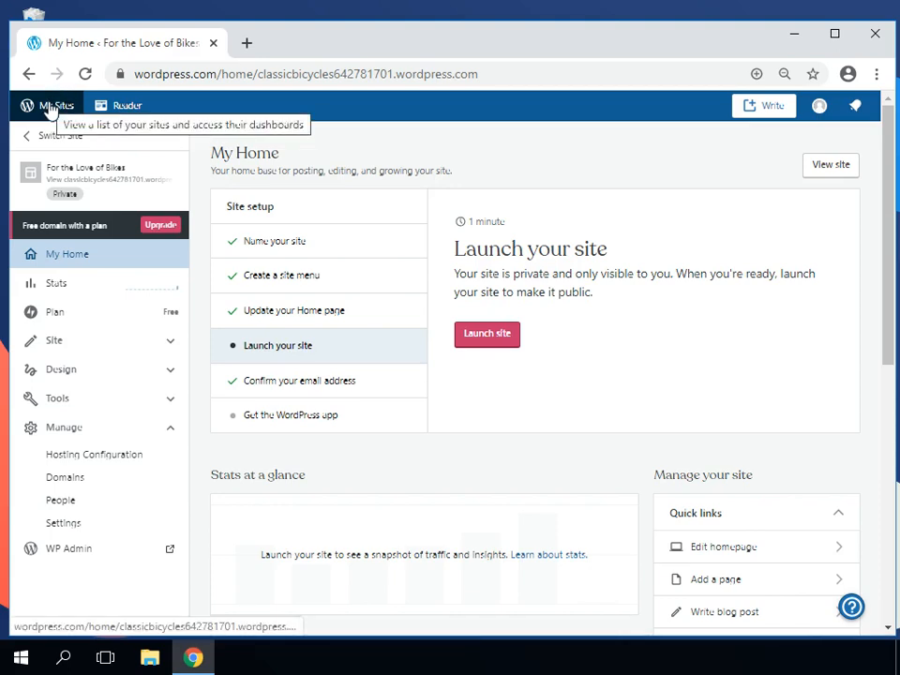
{"action": "left_click", "coordinate": [51, 109]}
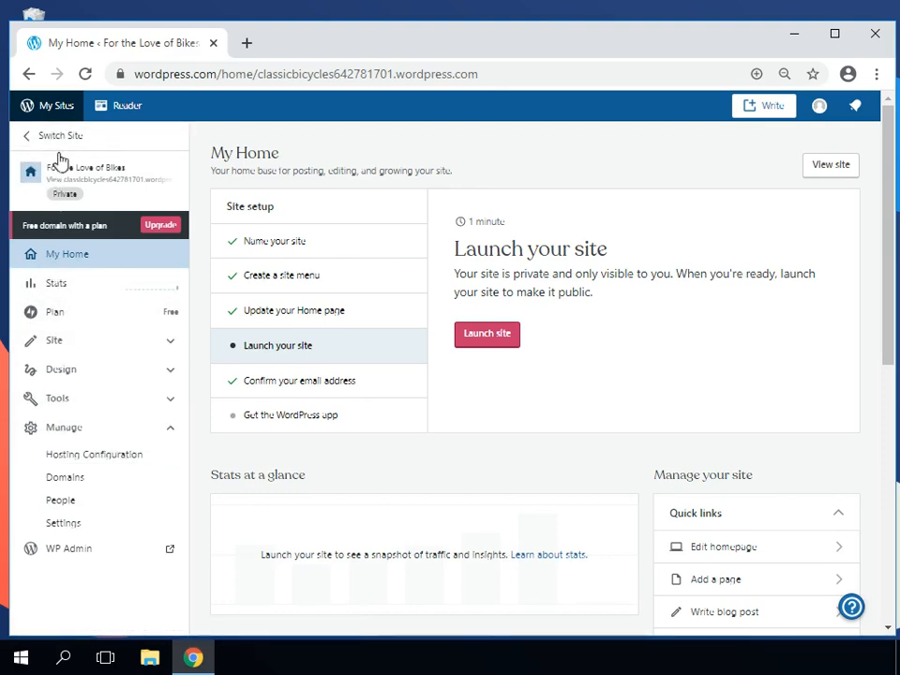
{"action": "left_click", "coordinate": [59, 142]}
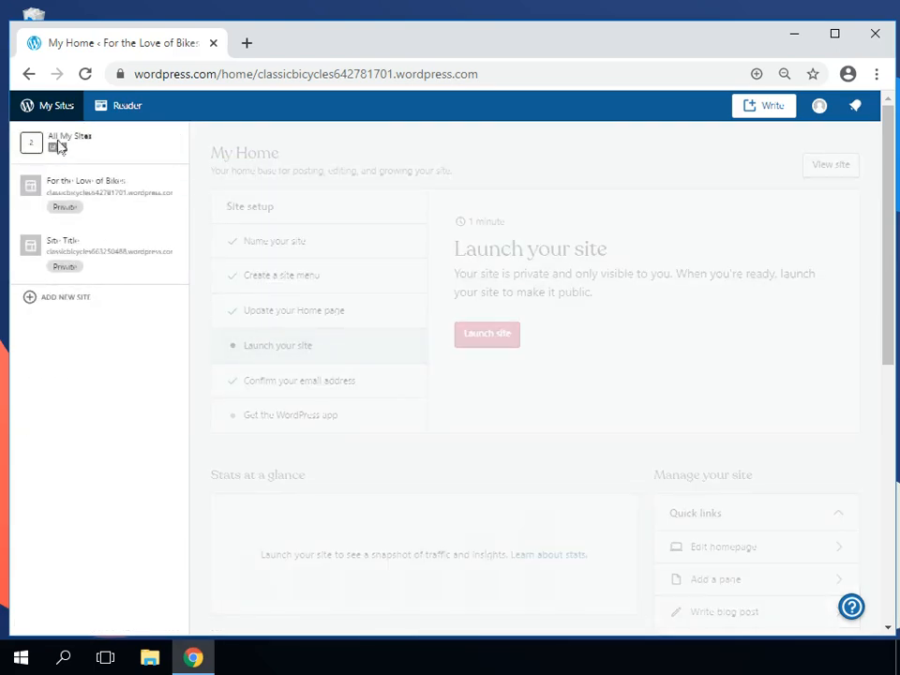
{"action": "left_click", "coordinate": [62, 306]}
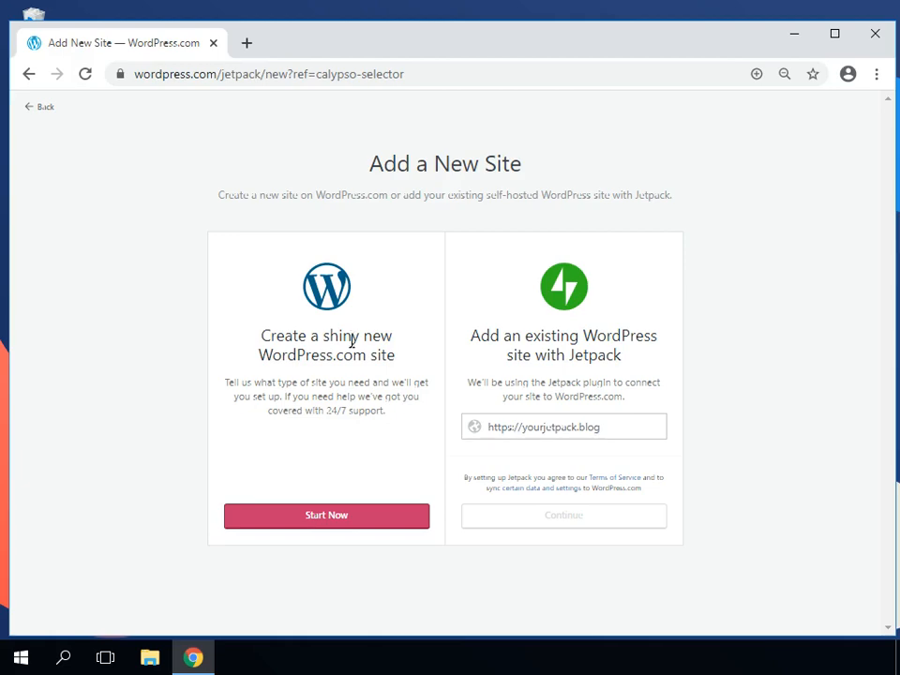
{"action": "left_click", "coordinate": [325, 516]}
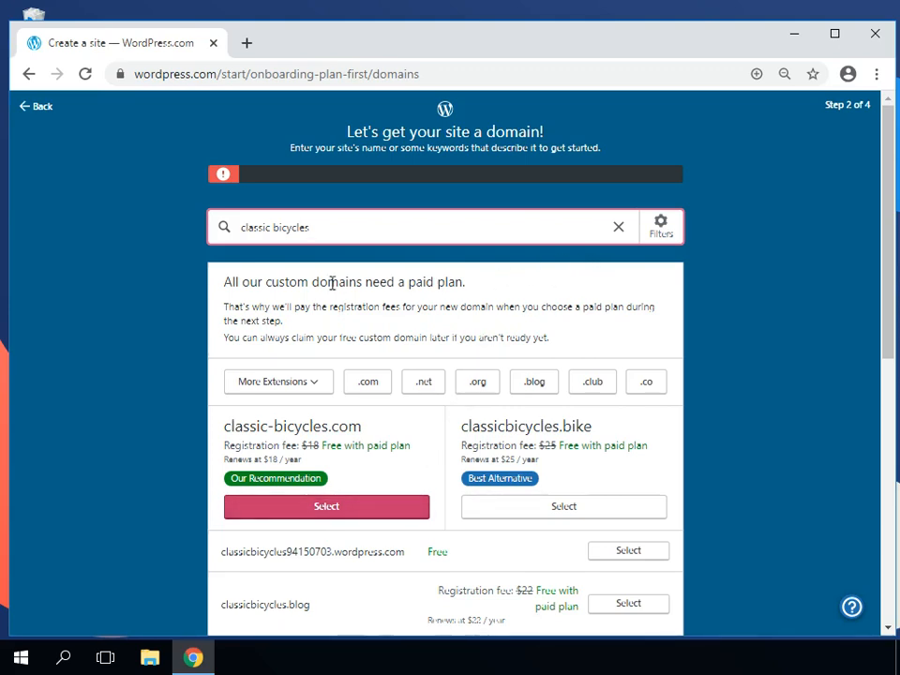
Search for a domain using "classic bicycles" and choose the free wordpress.com address for the new site.
{"action": "key", "text": "BackSpace"}
{"action": "key", "text": "BackSpace"}
{"action": "key", "text": "BackSpace"}
{"action": "key", "text": "BackSpace"}
{"action": "key", "text": "BackSpace"}
{"action": "key", "text": "BackSpace"}
{"action": "key", "text": "BackSpace"}
{"action": "key", "text": "BackSpace"}
{"action": "key", "text": "BackSpace"}
{"action": "key", "text": "BackSpace"}
{"action": "key", "text": "BackSpace"}
{"action": "key", "text": "BackSpace"}
{"action": "key", "text": "BackSpace"}
{"action": "key", "text": "BackSpace"}
{"action": "key", "text": "BackSpace"}
{"action": "key", "text": "BackSpace"}
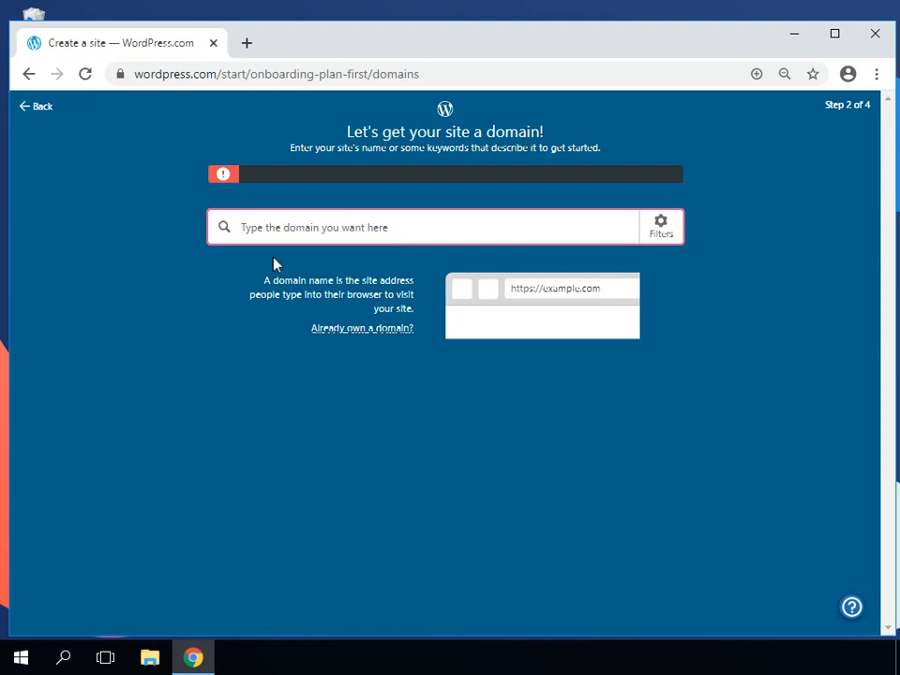
{"action": "type", "text": "c"}
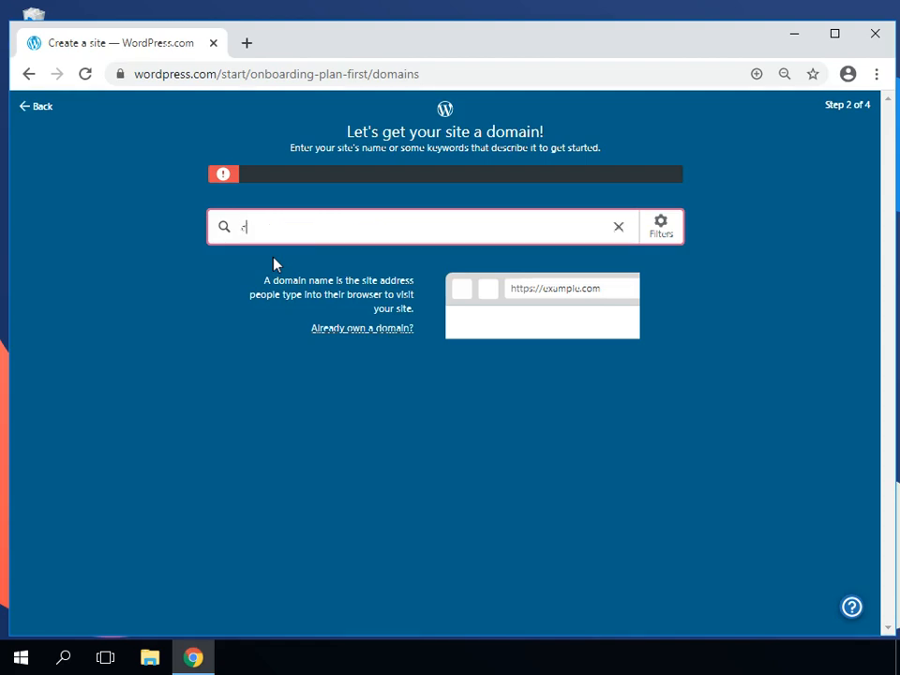
{"action": "type", "text": "lassic bic"}
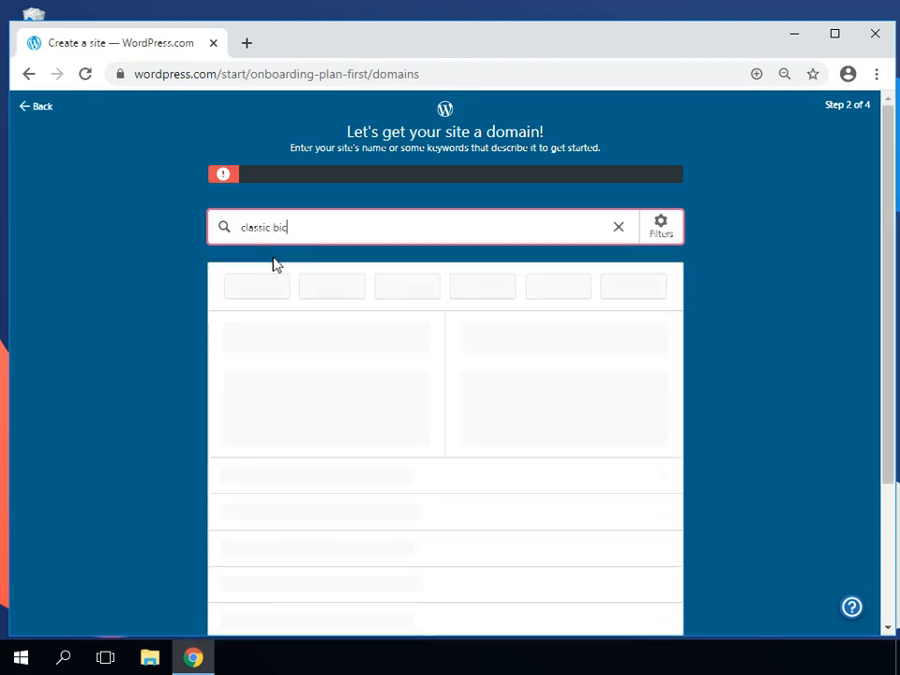
{"action": "type", "text": "ycles"}
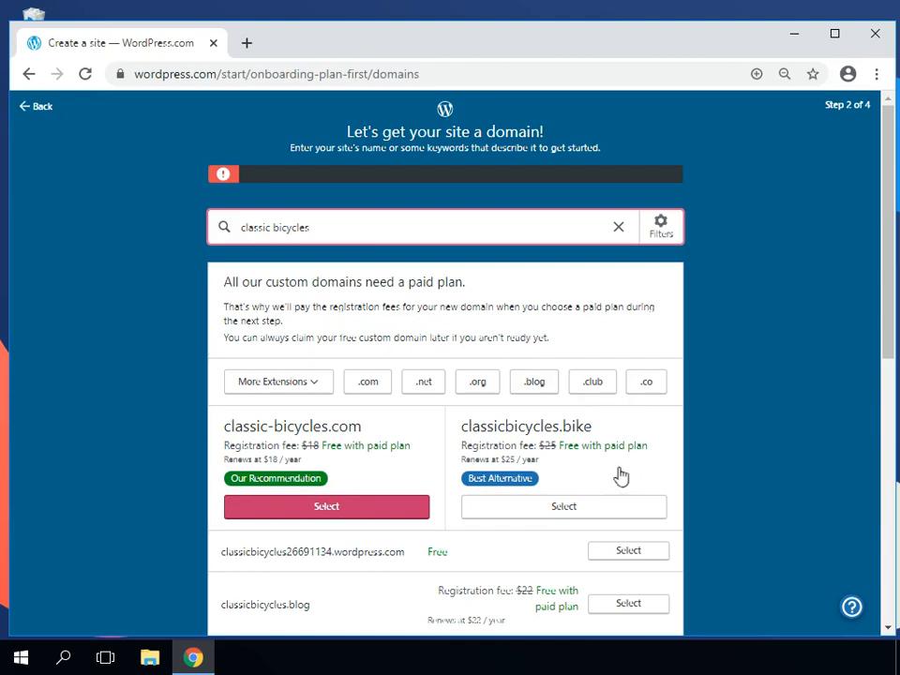
{"action": "left_click", "coordinate": [628, 552]}
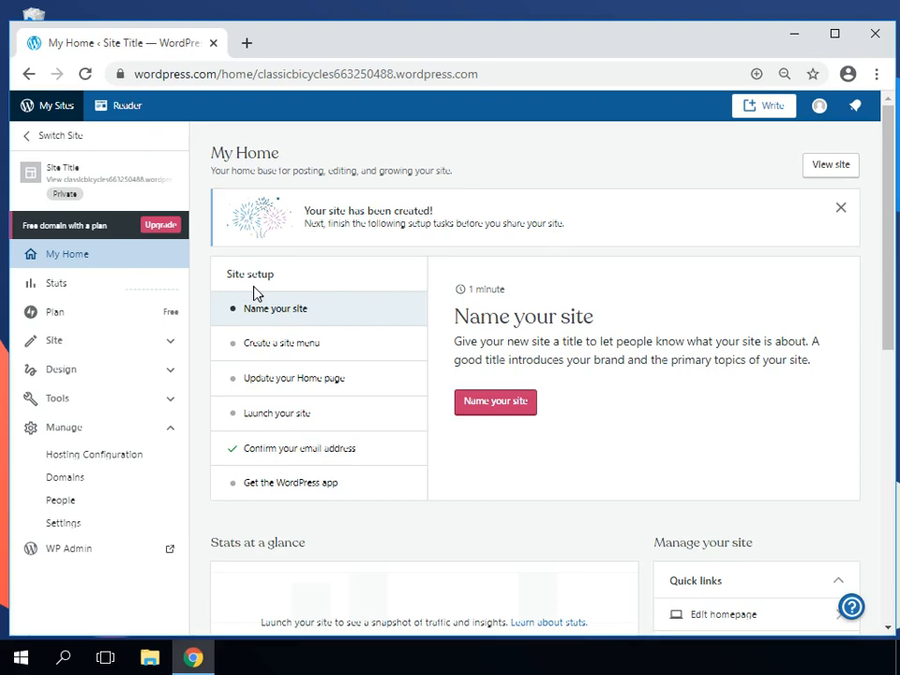
Open the Name your site setup task and select the placeholder site title for replacement.
{"action": "left_click", "coordinate": [497, 401]}
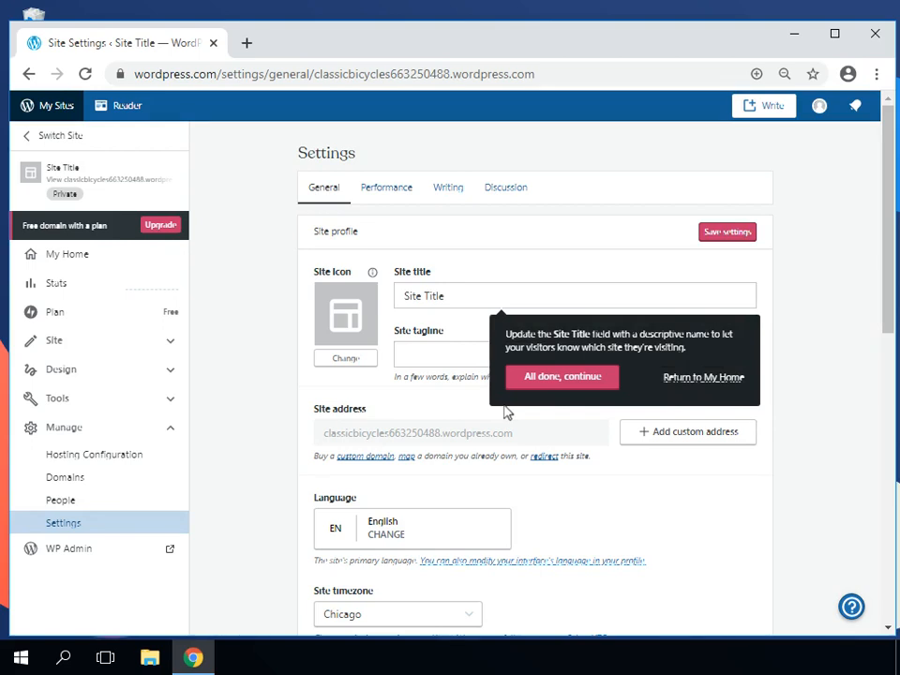
{"action": "left_click", "coordinate": [412, 296]}
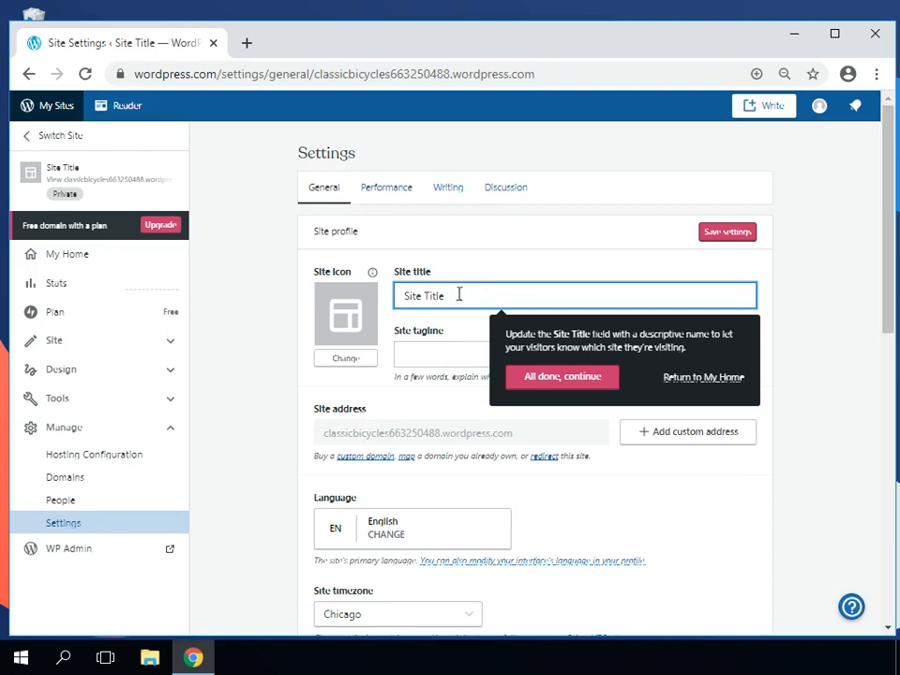
{"action": "left_click_drag", "start_coordinate": [459, 293], "coordinate": [408, 295]}
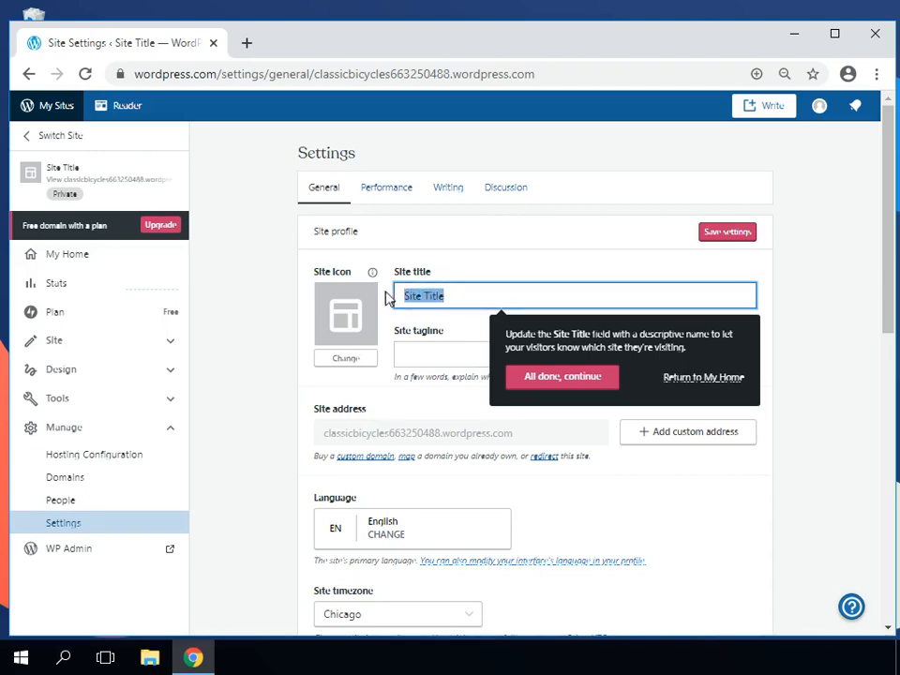
{"action": "type", "text": "Learn to"}
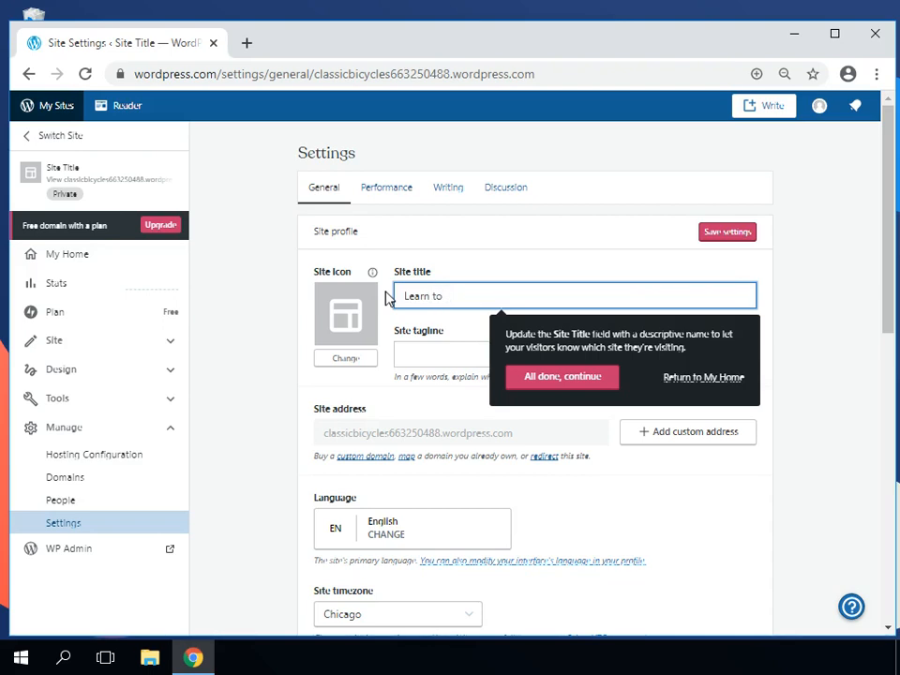
{"action": "key", "text": "BackSpace"}
{"action": "key", "text": "BackSpace"}
{"action": "type", "text": "o Create a Website"}
{"action": "key", "text": "BackSpace"}
Set the site title to "For the Love of Bikes".
{"action": "left_click_drag", "start_coordinate": [524, 296], "coordinate": [389, 295]}
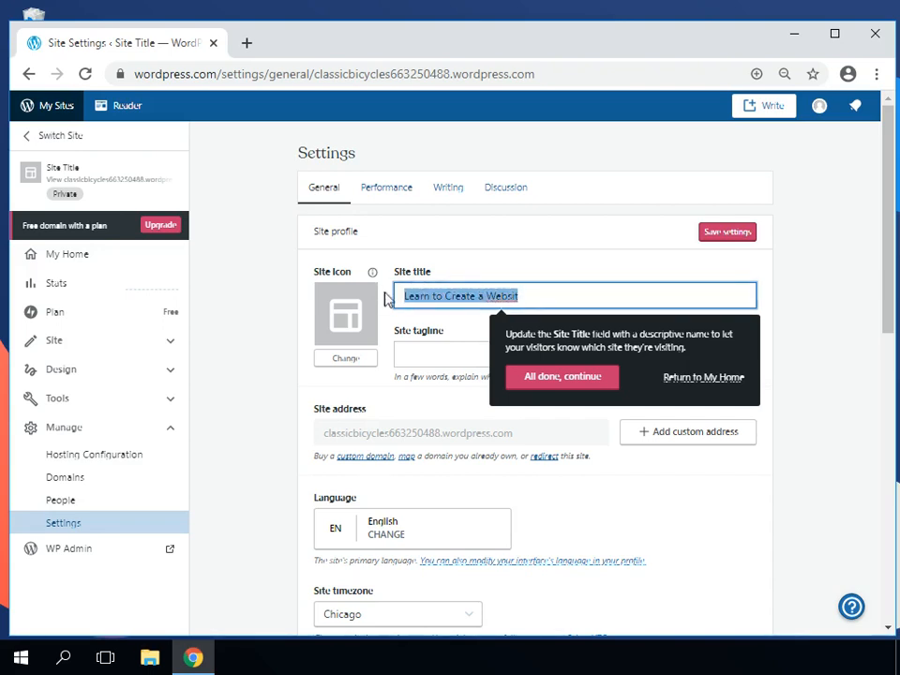
{"action": "type", "text": "For "}
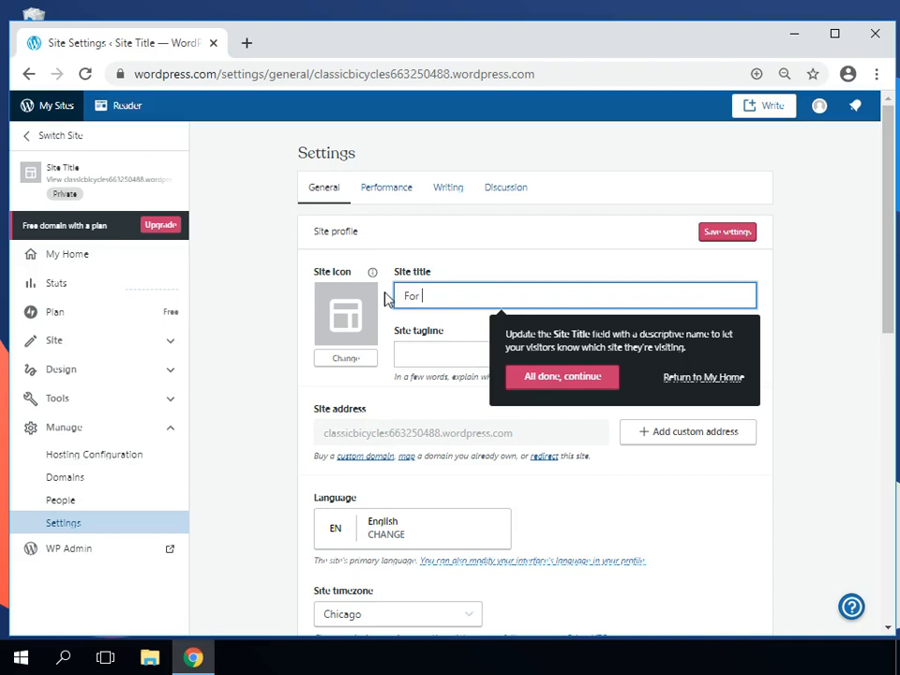
{"action": "type", "text": "the Love of Bikes"}
Set the site tagline to "You can't buy happiness but you can buy a bike and that's pretty close." and save the settings.
{"action": "left_click", "coordinate": [404, 352]}
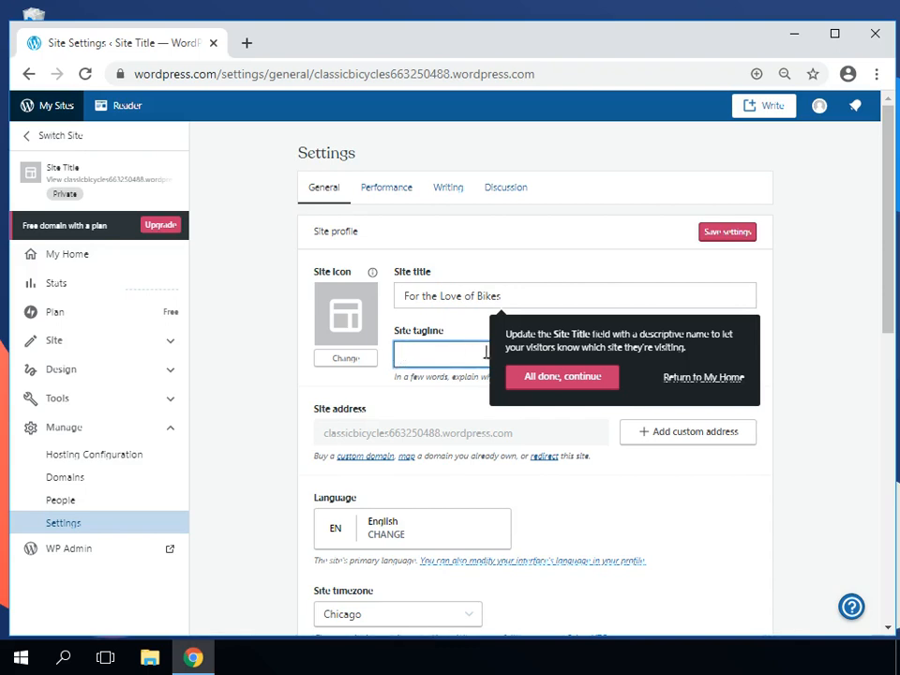
{"action": "left_click", "coordinate": [553, 379]}
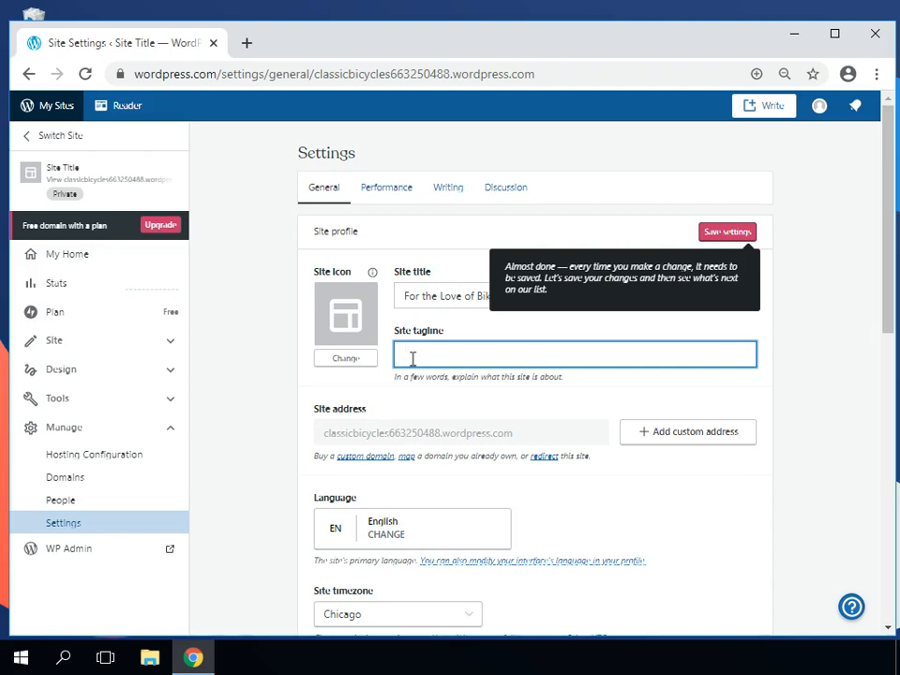
{"action": "type", "text": "You can't buy happinuss bu"}
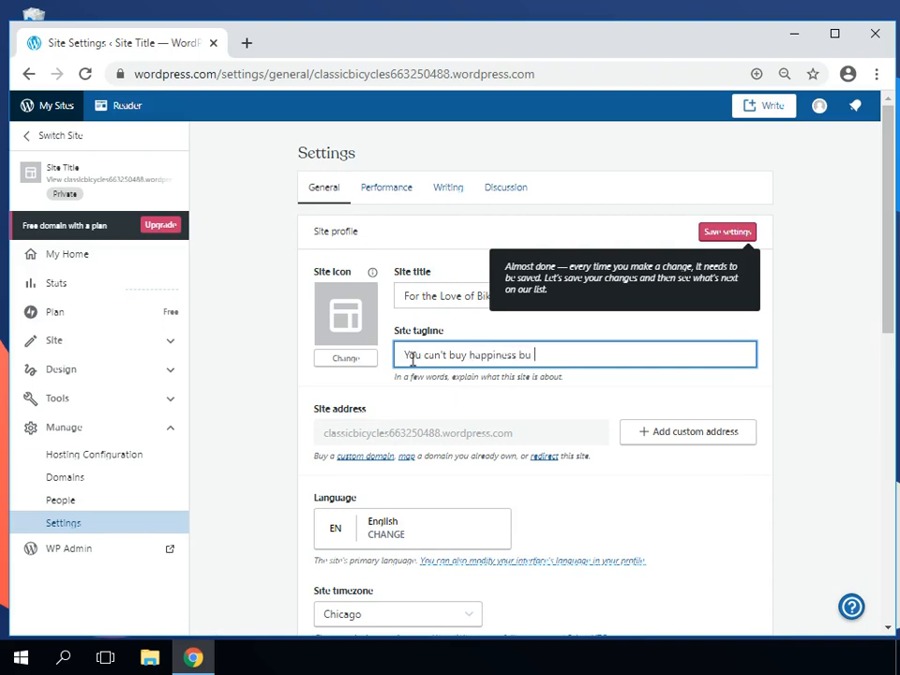
{"action": "type", "text": "t you can buy a bike and that's"}
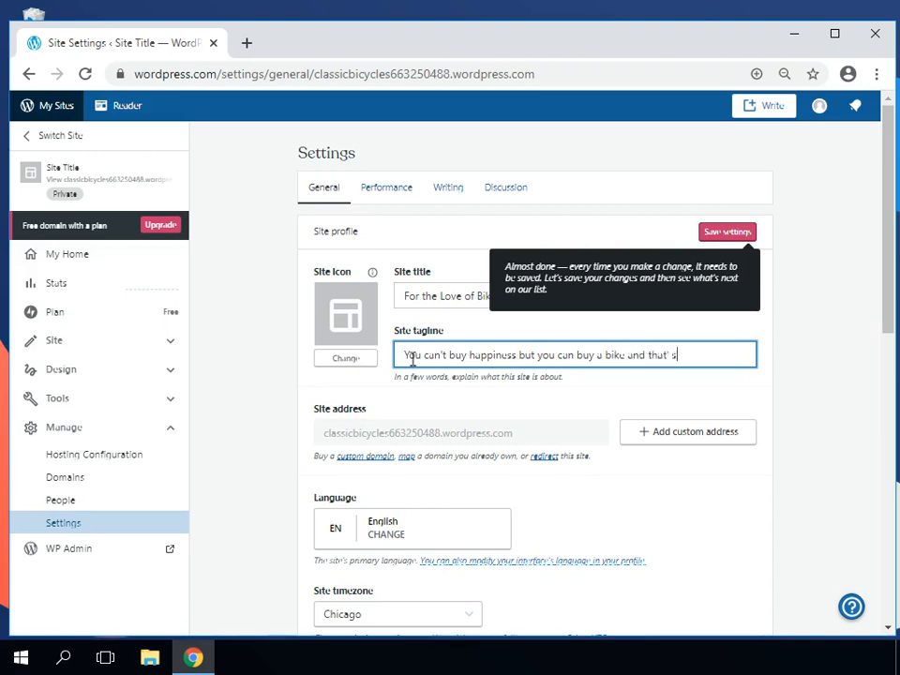
{"action": "type", "text": " pretty close."}
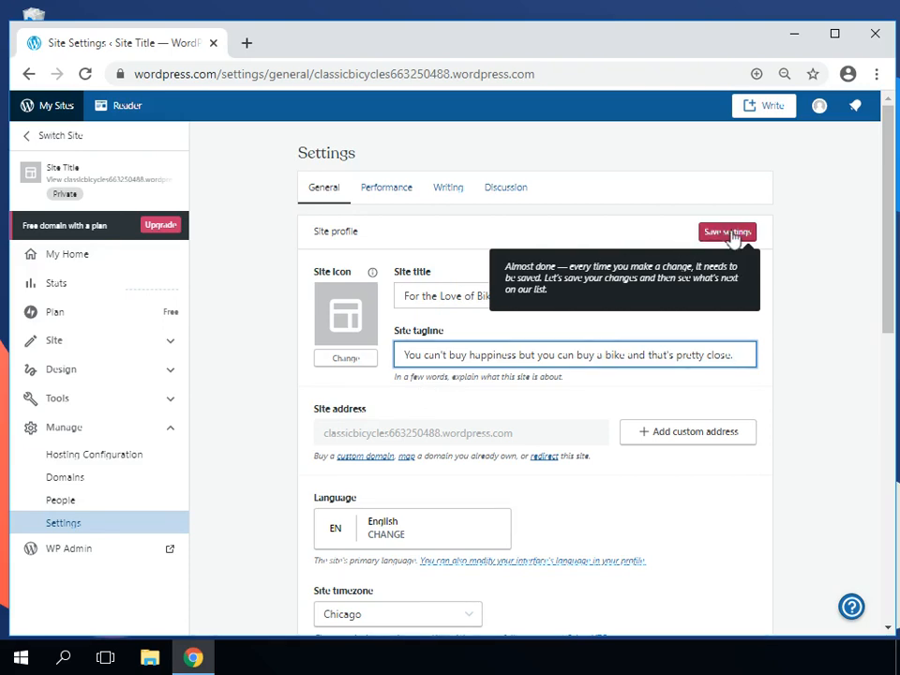
{"action": "left_click", "coordinate": [732, 234]}
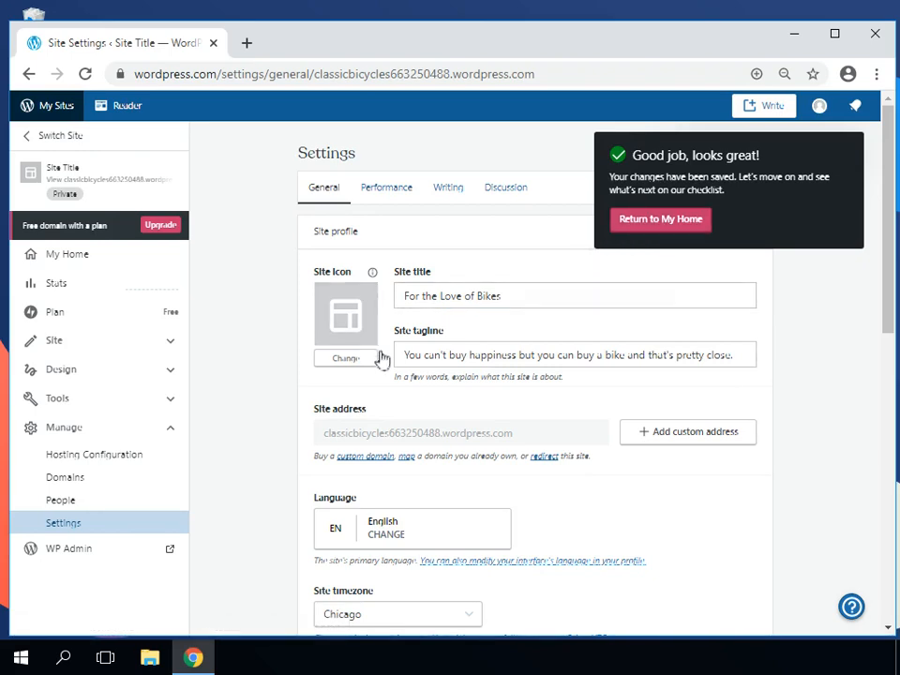
Examine the general settings for the timezone choices, site launch, privacy, footer credit and site tools.
{"action": "scroll", "coordinate": [382, 364], "scroll_direction": "down", "scroll_amount": 2}
{"action": "scroll", "coordinate": [382, 364], "scroll_direction": "down", "scroll_amount": 2}
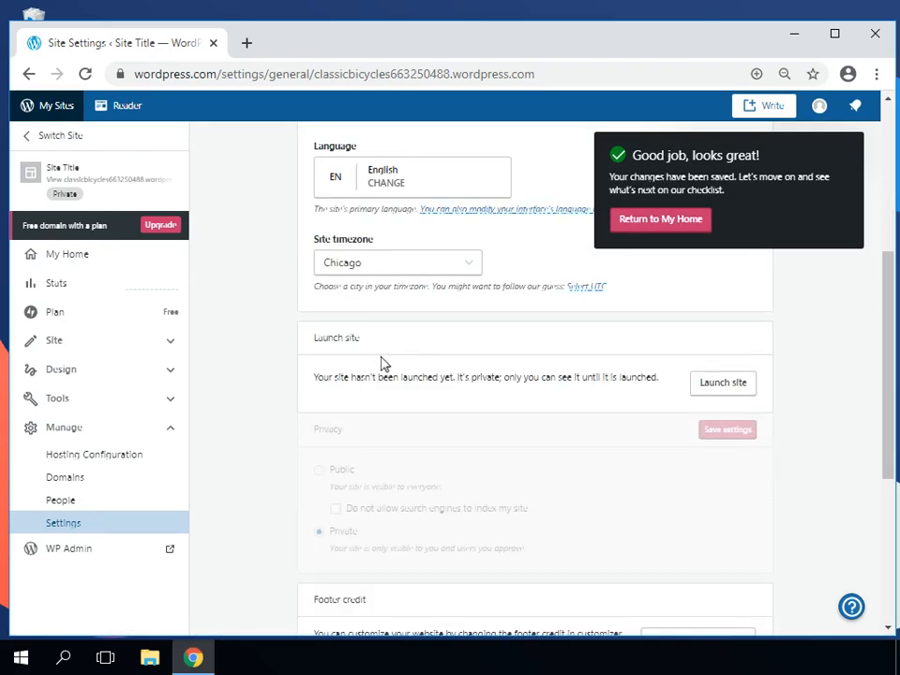
{"action": "left_click", "coordinate": [382, 272]}
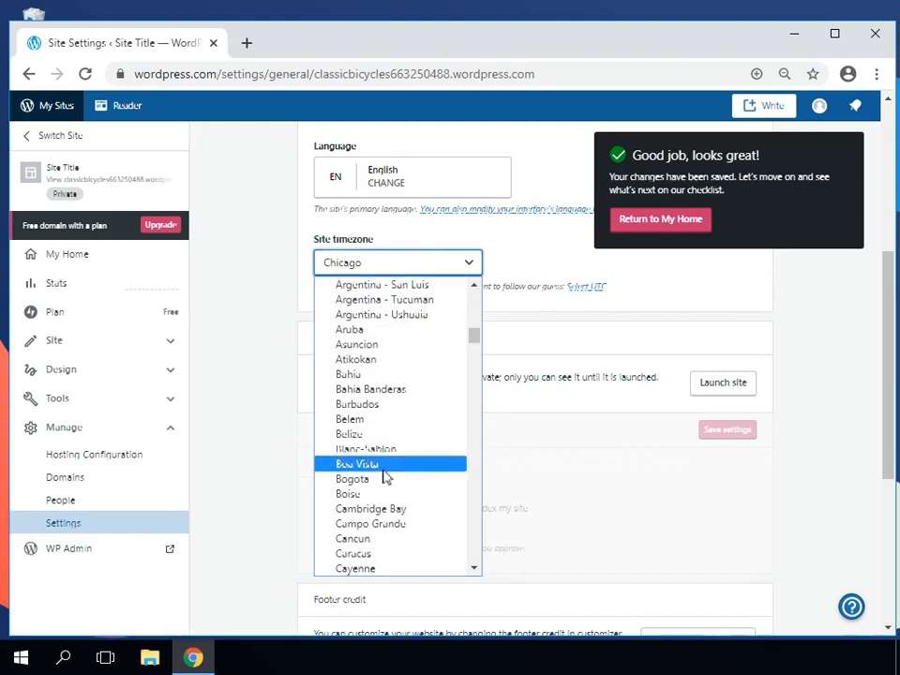
{"action": "left_click", "coordinate": [473, 265]}
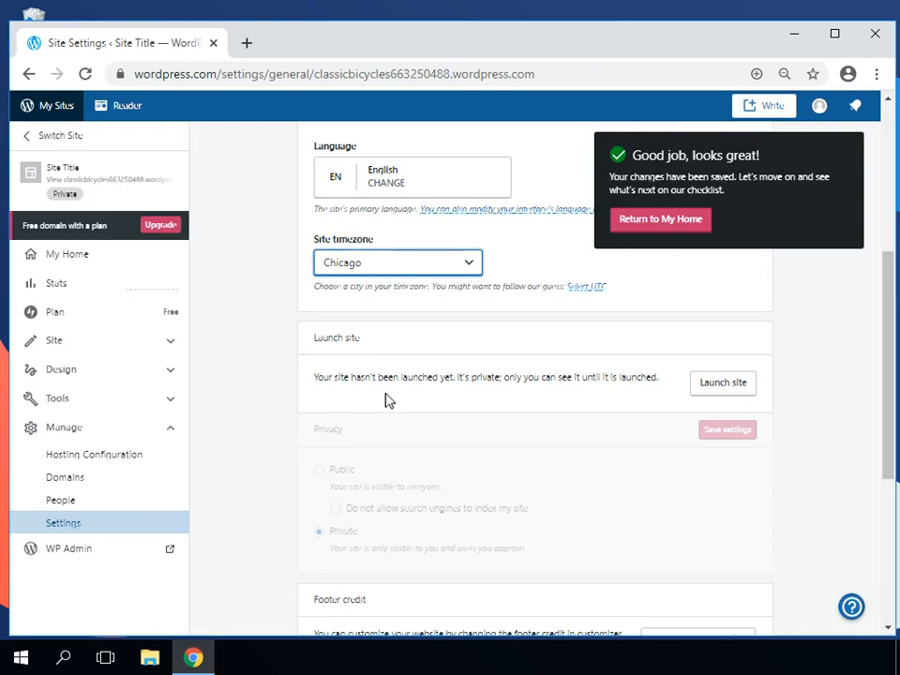
{"action": "scroll", "coordinate": [422, 436], "scroll_direction": "down", "scroll_amount": 3}
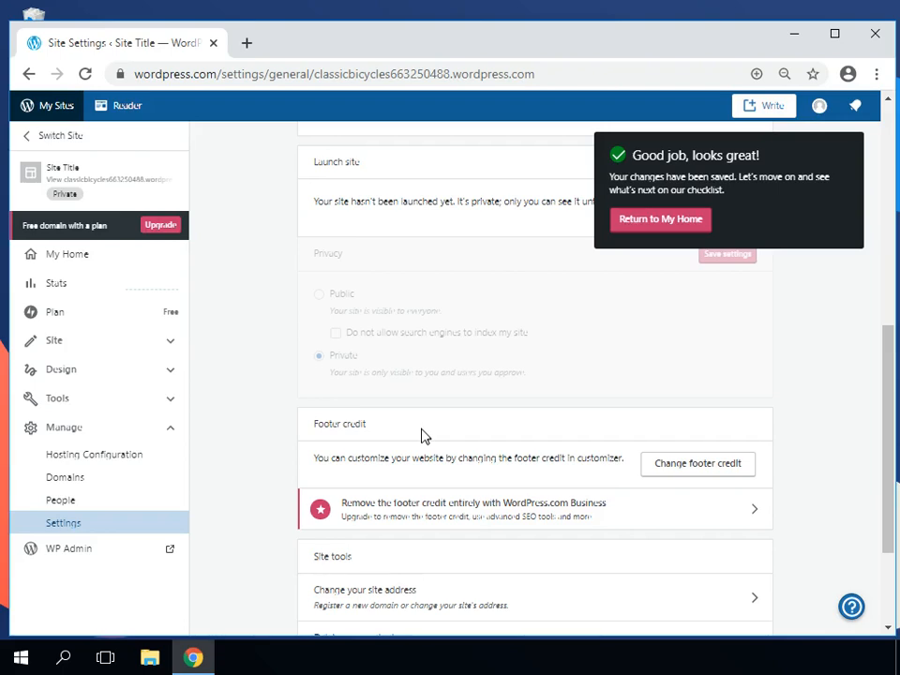
{"action": "scroll", "coordinate": [422, 436], "scroll_direction": "down", "scroll_amount": 1}
{"action": "scroll", "coordinate": [423, 437], "scroll_direction": "down", "scroll_amount": 1}
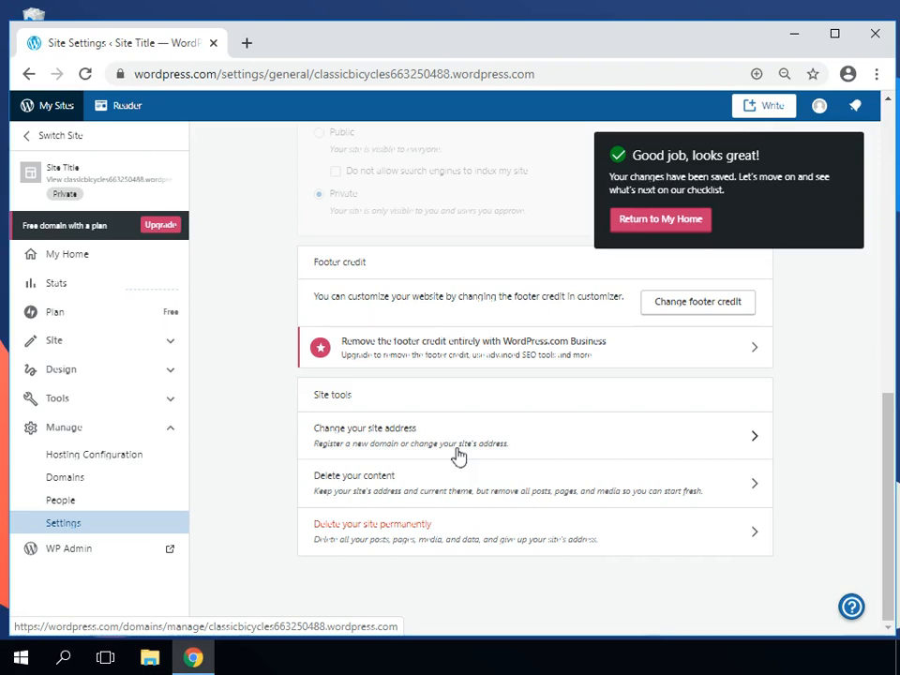
{"action": "scroll", "coordinate": [457, 455], "scroll_direction": "up", "scroll_amount": 2}
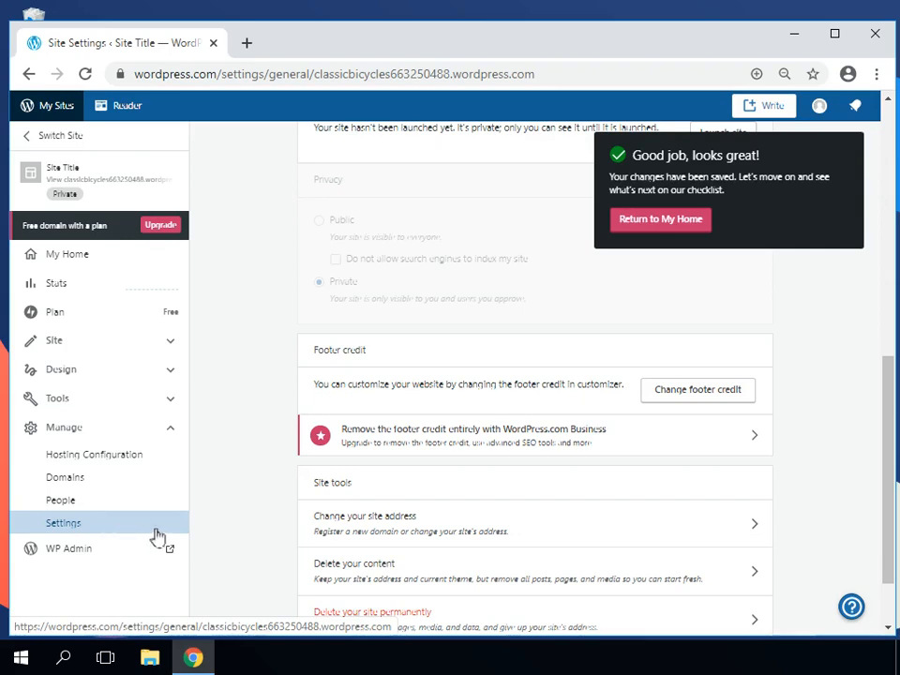
{"action": "scroll", "coordinate": [555, 483], "scroll_direction": "up", "scroll_amount": 1}
{"action": "scroll", "coordinate": [555, 483], "scroll_direction": "up", "scroll_amount": 8}
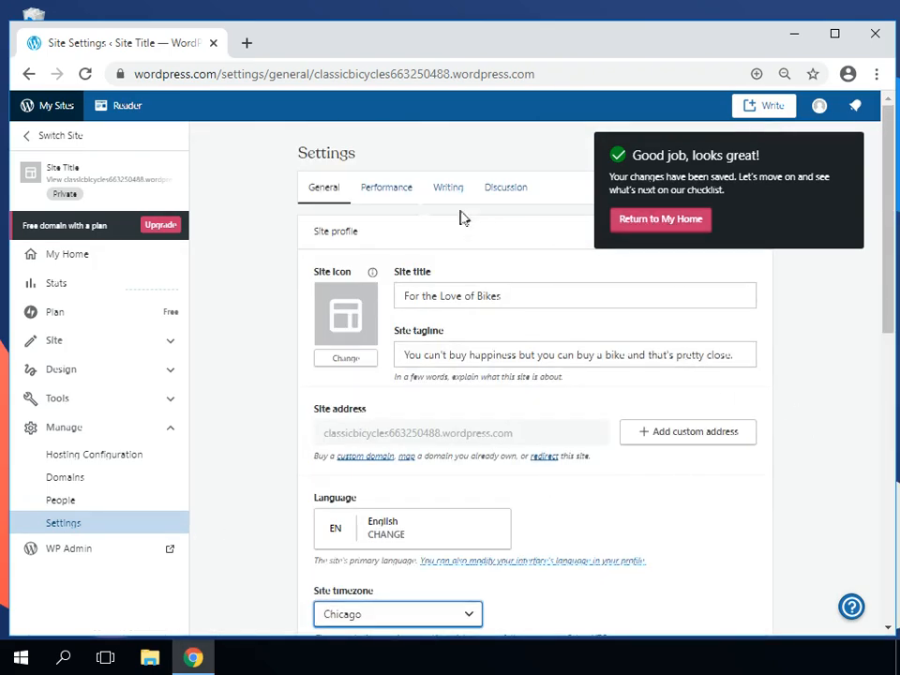
{"action": "left_click", "coordinate": [518, 163]}
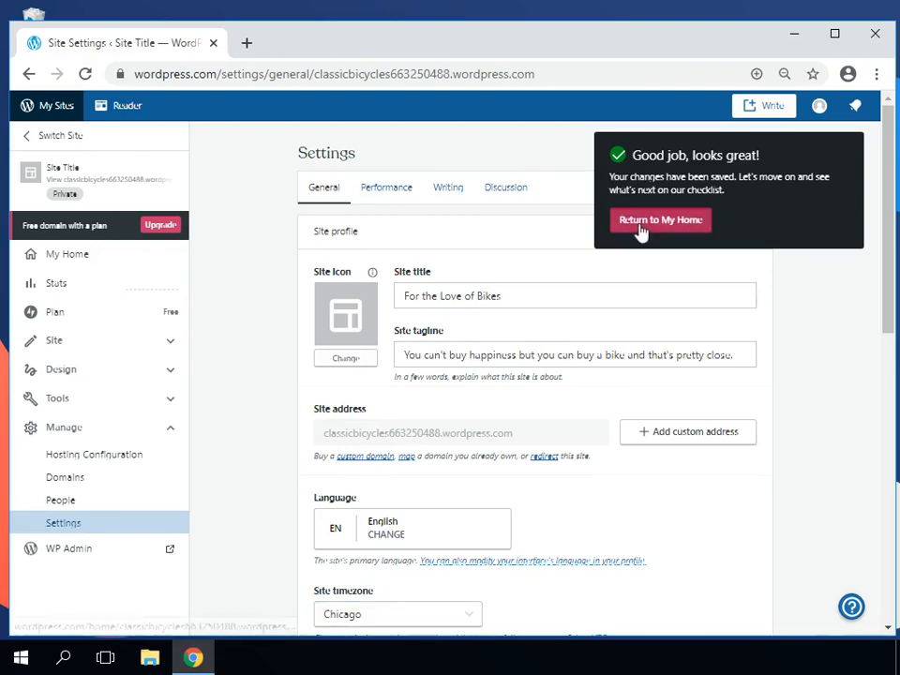
Return to the site's My Home page and select the Update your Home page setup task.
{"action": "left_click", "coordinate": [645, 223]}
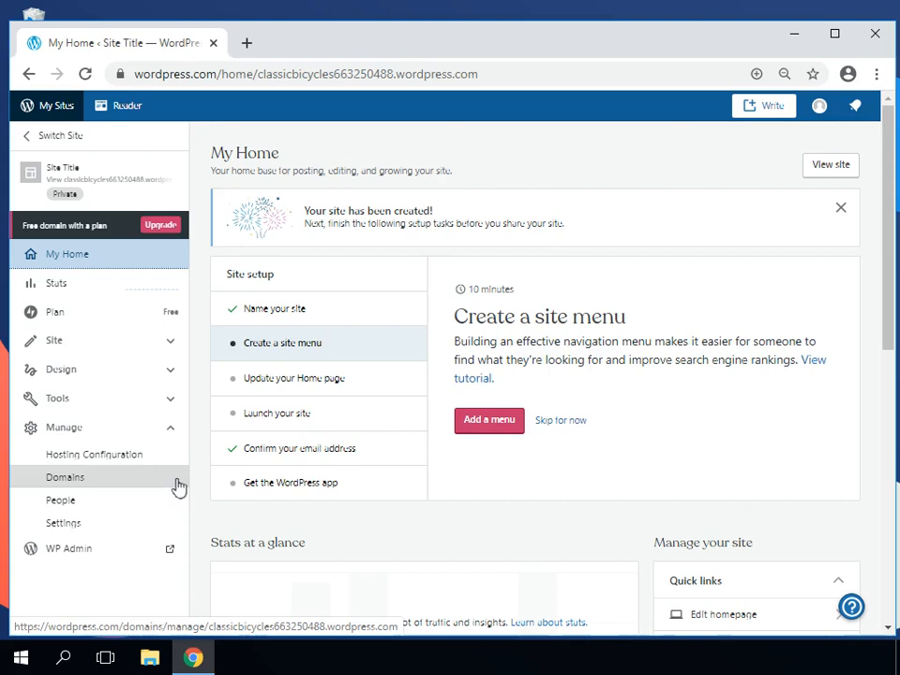
{"action": "left_click", "coordinate": [280, 388]}
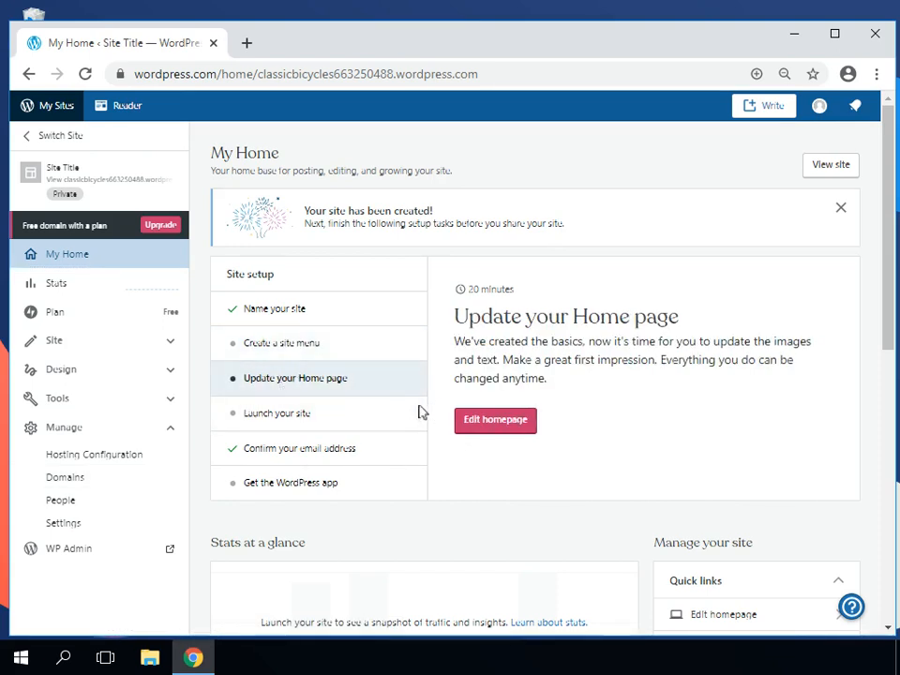